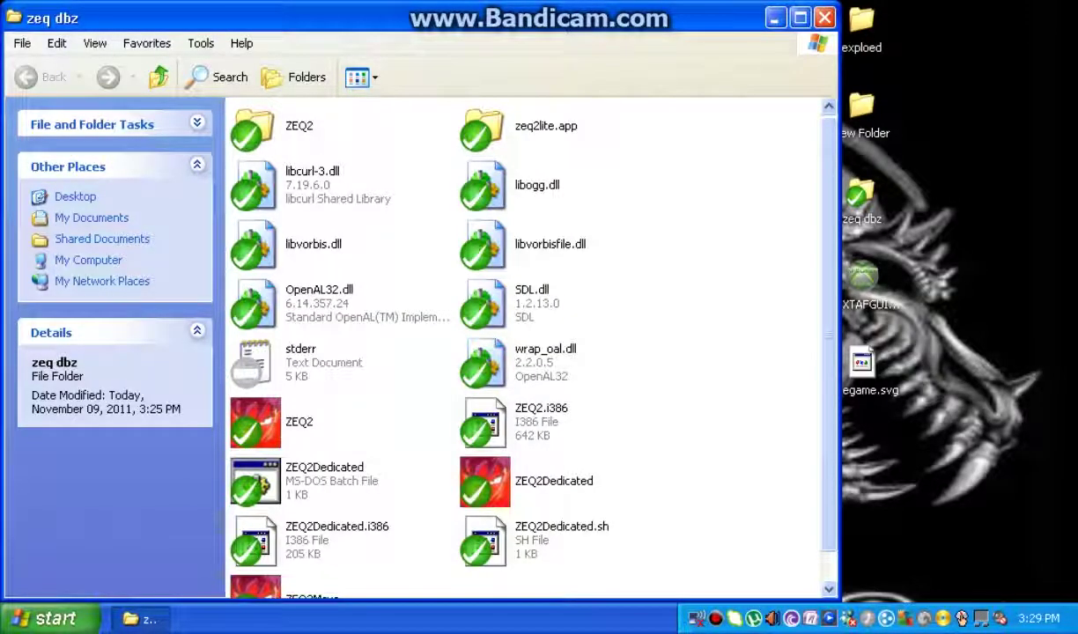
- View the contents of the ZEQ2 subfolder in zeq dbz and minimize its window
{"action": "left_click", "coordinate": [255, 128]}
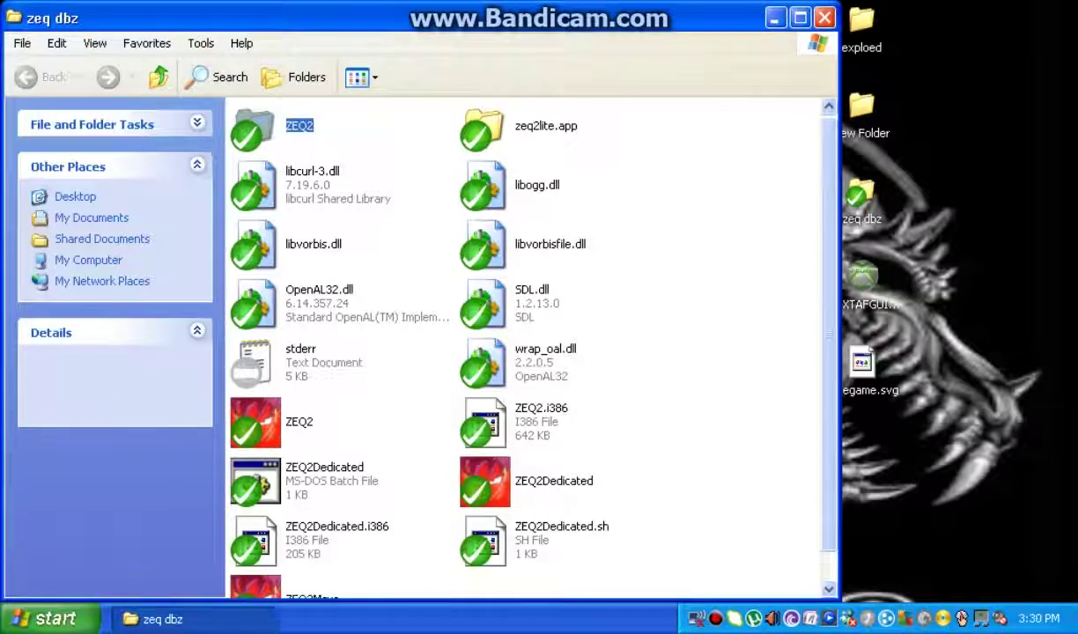
{"action": "key", "text": "Return"}
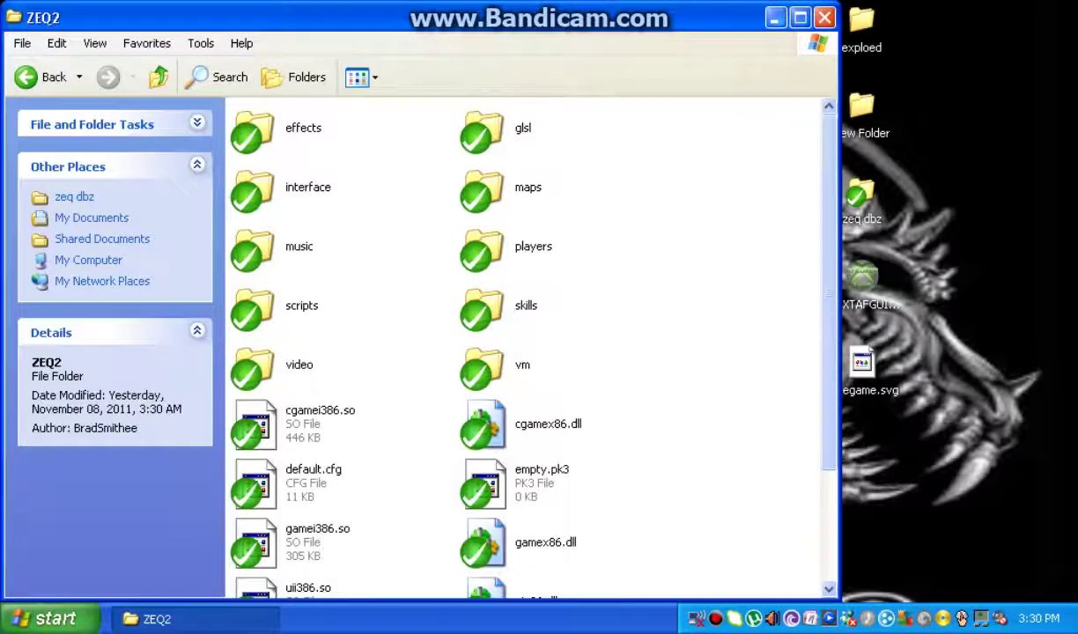
{"action": "left_click", "coordinate": [776, 17]}
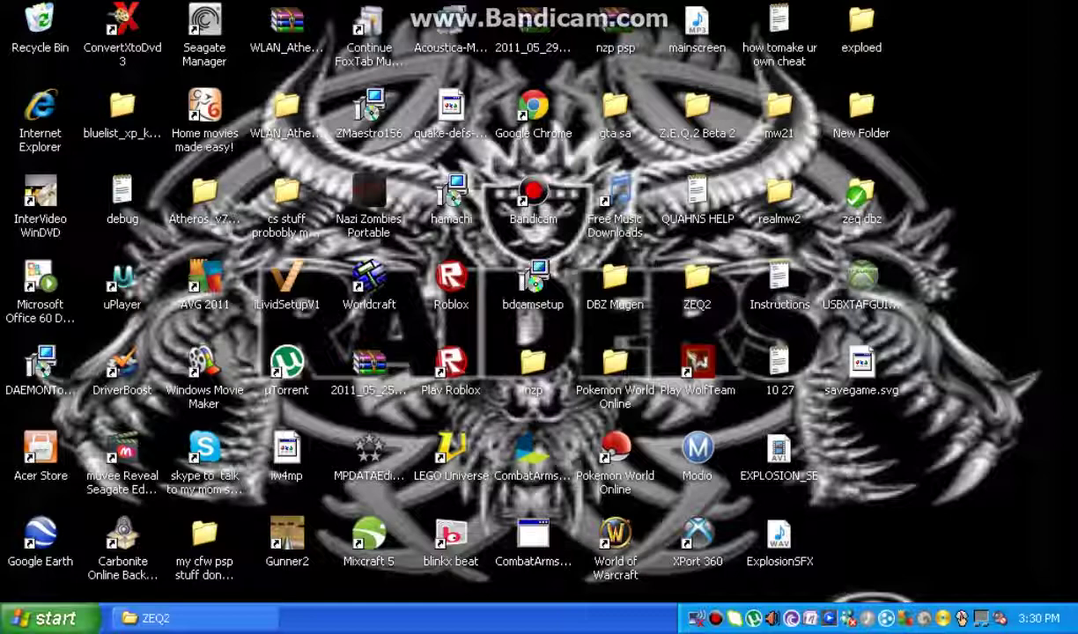
- Look inside ZEQ2Contents in the desktop's ZEQ2 folder and close that window
{"action": "double_click", "coordinate": [696, 286]}
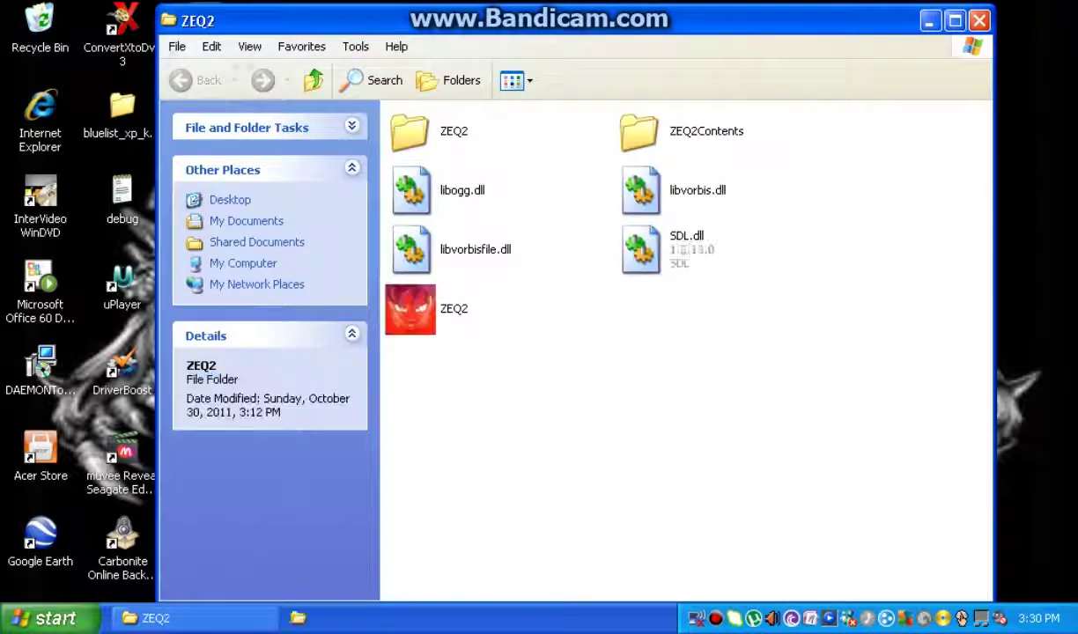
{"action": "left_click_drag", "start_coordinate": [576, 18], "coordinate": [304, 16]}
{"action": "left_click", "coordinate": [388, 127]}
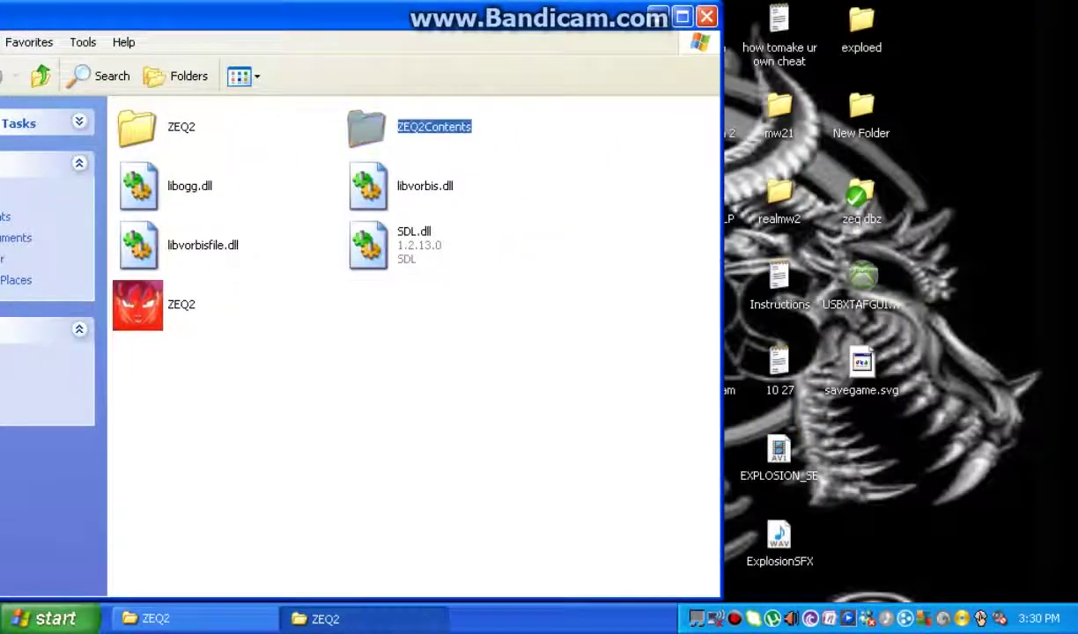
{"action": "key", "text": "Return"}
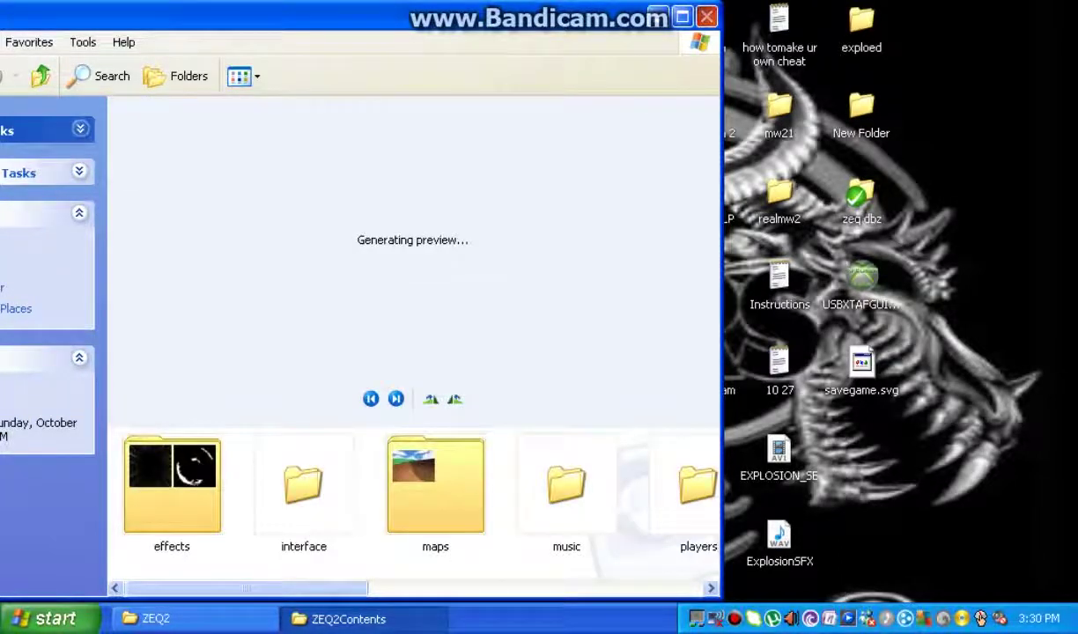
{"action": "left_click", "coordinate": [705, 16]}
- Open ZEQ2Contents inside the desktop folder Z.E.Q.2 Beta 2, check its skills subfolder and return to ZEQ2Contents
{"action": "double_click", "coordinate": [697, 110]}
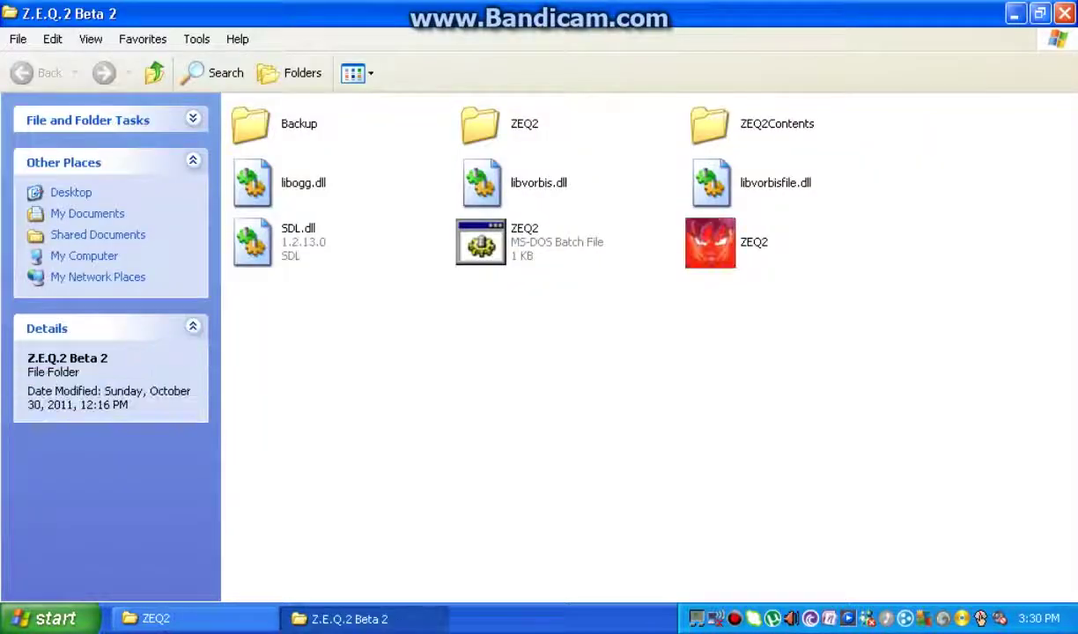
{"action": "left_click", "coordinate": [751, 125]}
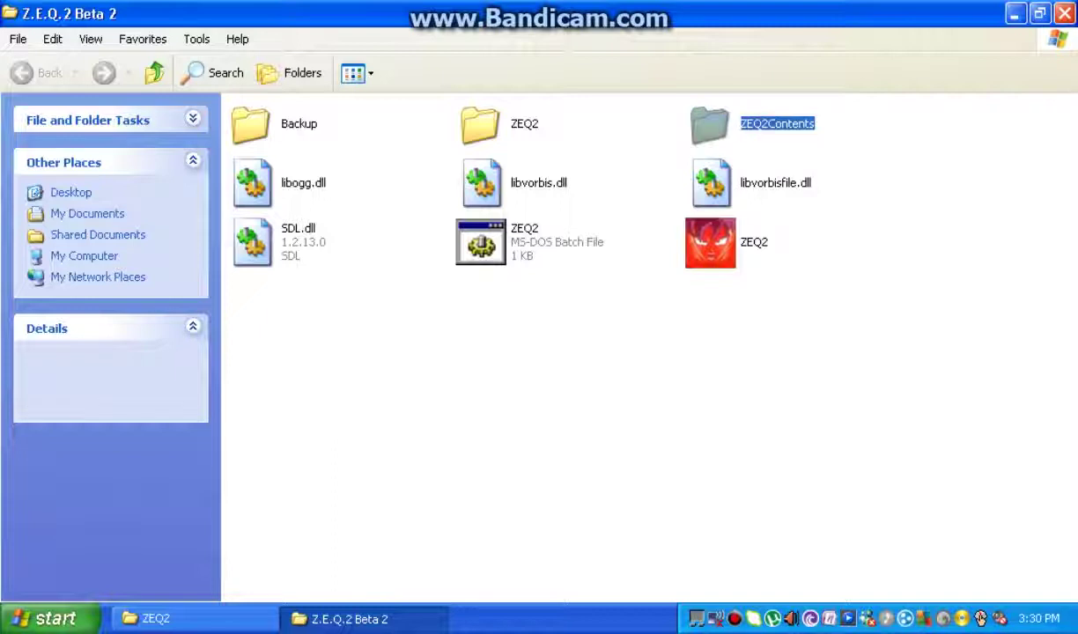
{"action": "key", "text": "Return"}
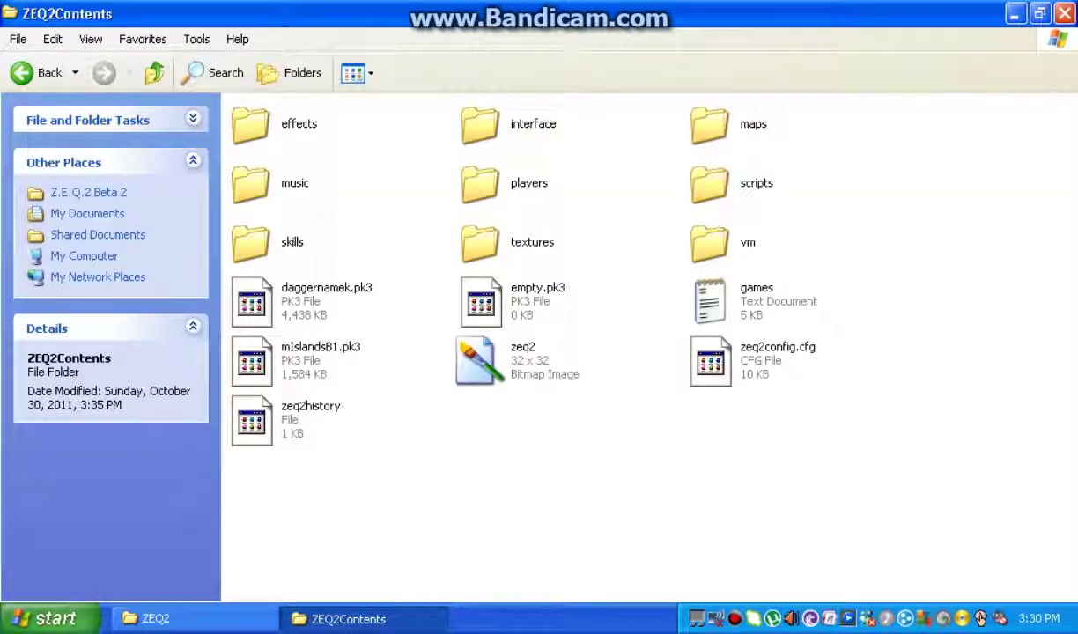
{"action": "double_click", "coordinate": [268, 242]}
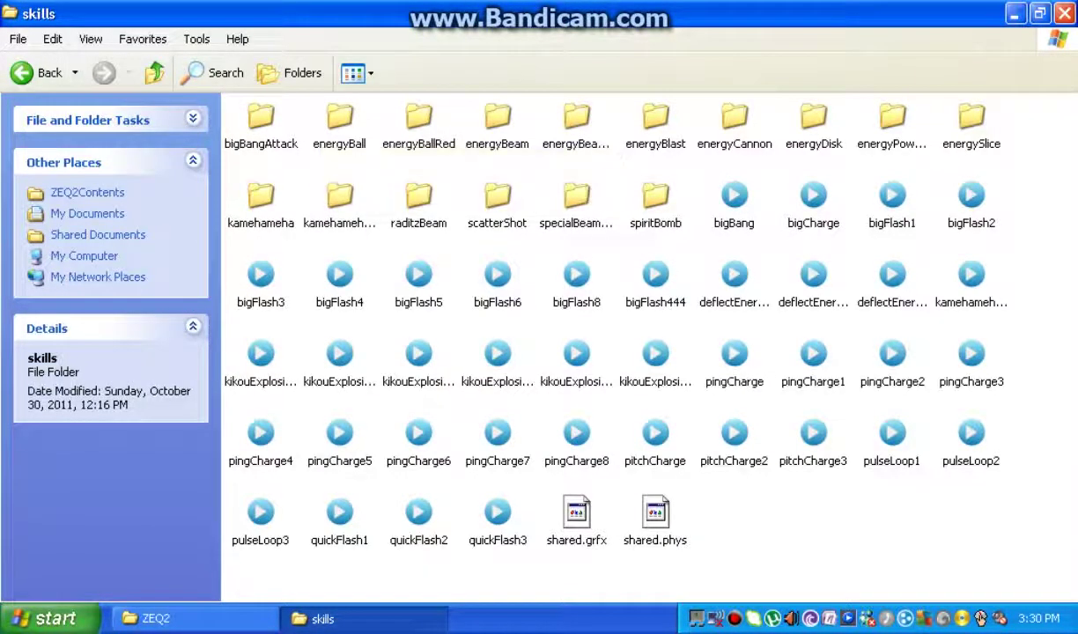
{"action": "key", "text": "BackSpace"}
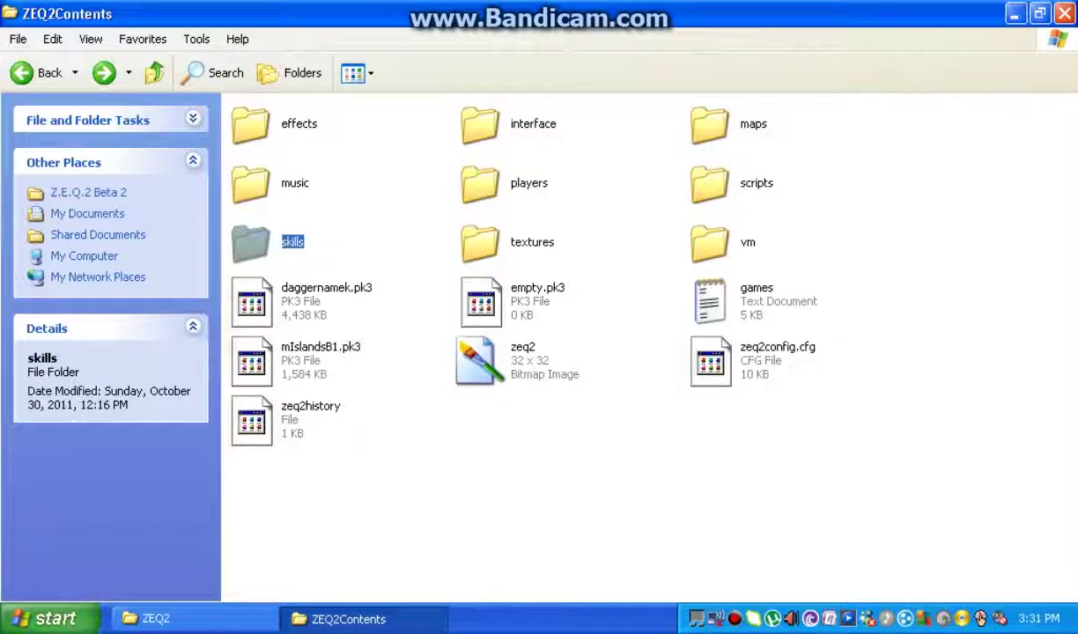
- Copy gogeta.shader from the scripts subfolder of ZEQ2Contents and close the folder window
{"action": "double_click", "coordinate": [731, 183]}
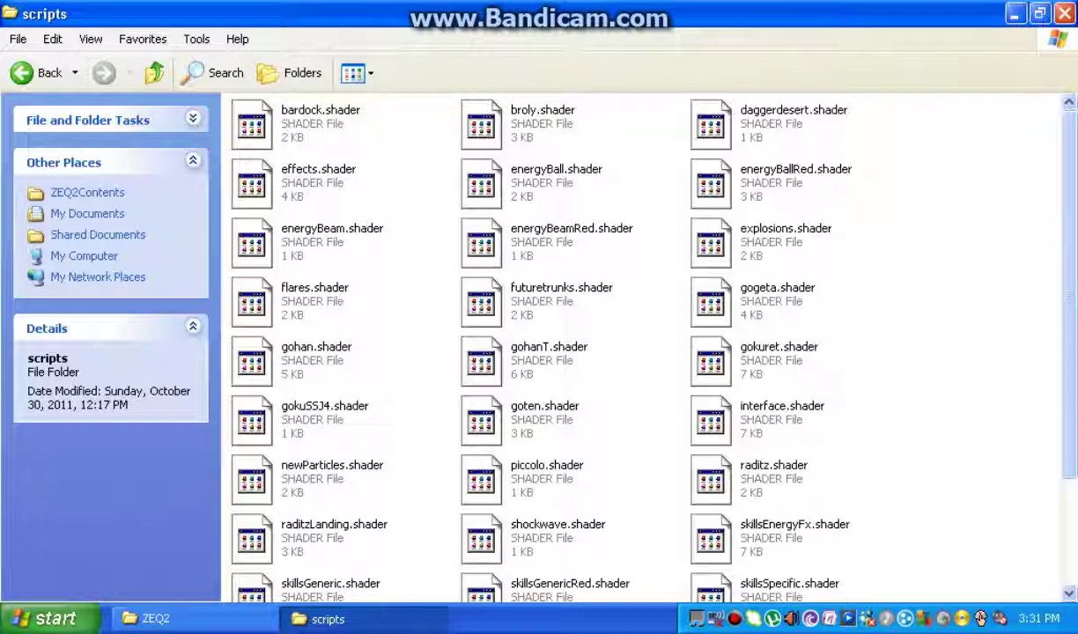
{"action": "right_click", "coordinate": [728, 304]}
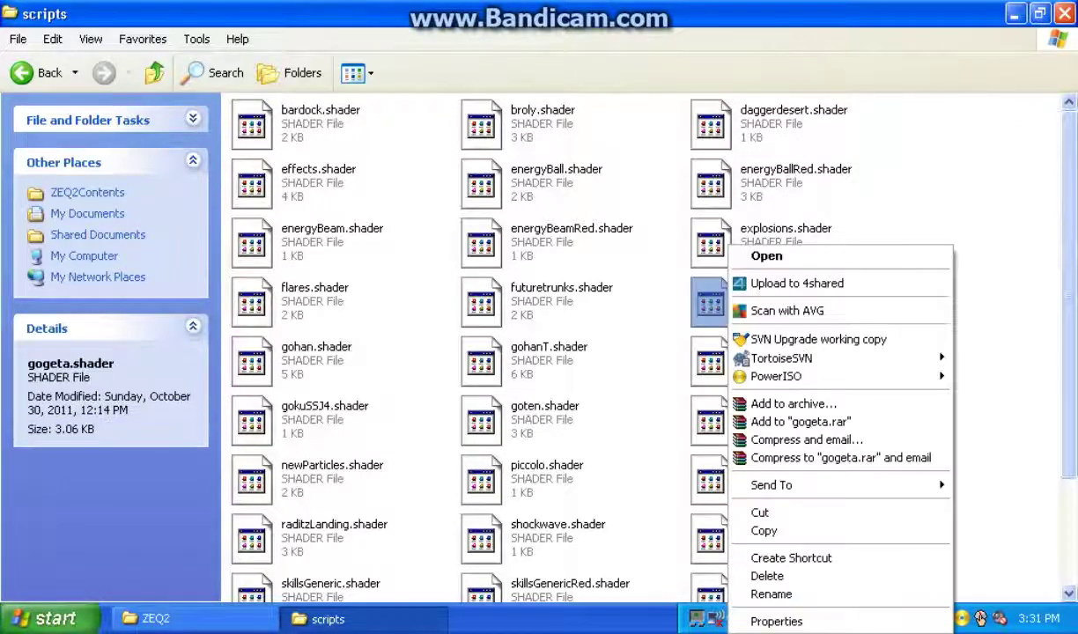
{"action": "left_click", "coordinate": [763, 530]}
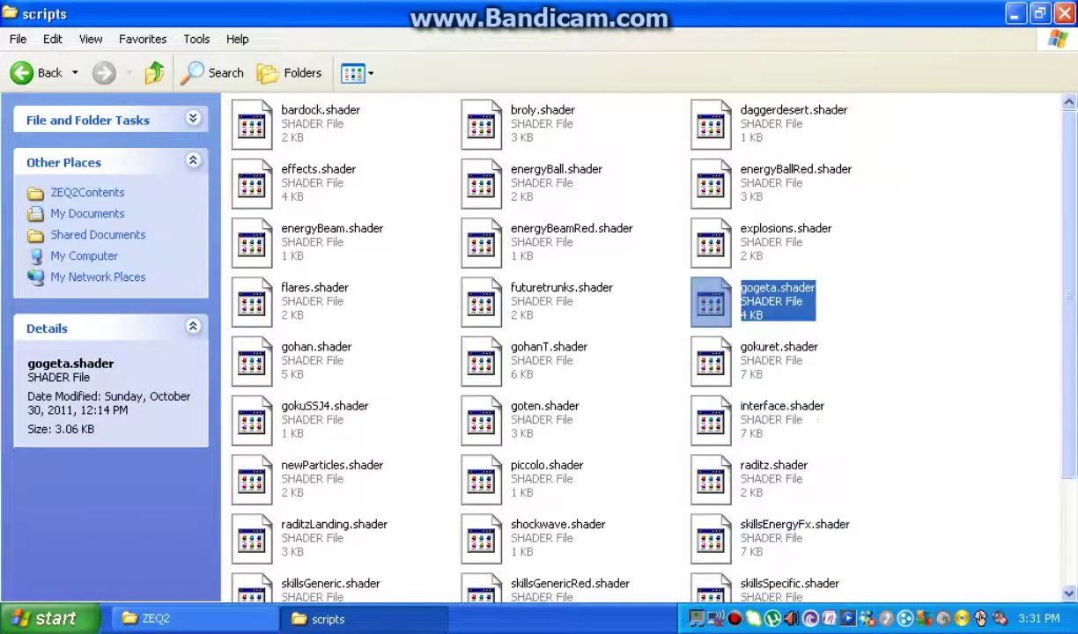
{"action": "left_click", "coordinate": [1065, 13]}
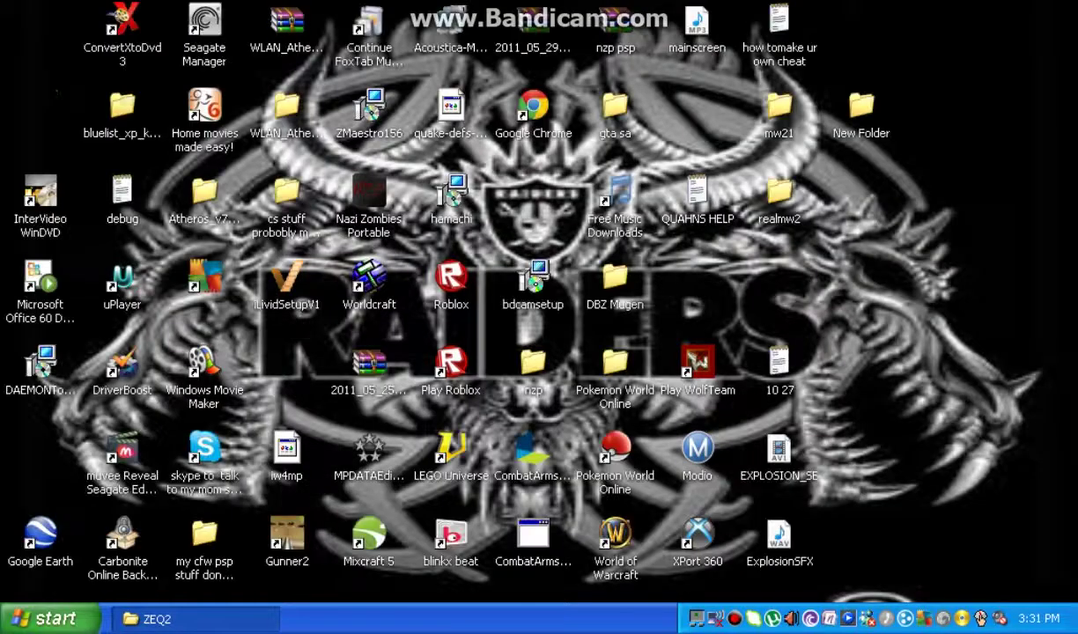
- Paste gogeta.shader into the scripts folder of the ZEQ2 subfolder in the desktop's zeq dbz folder
{"action": "double_click", "coordinate": [861, 195]}
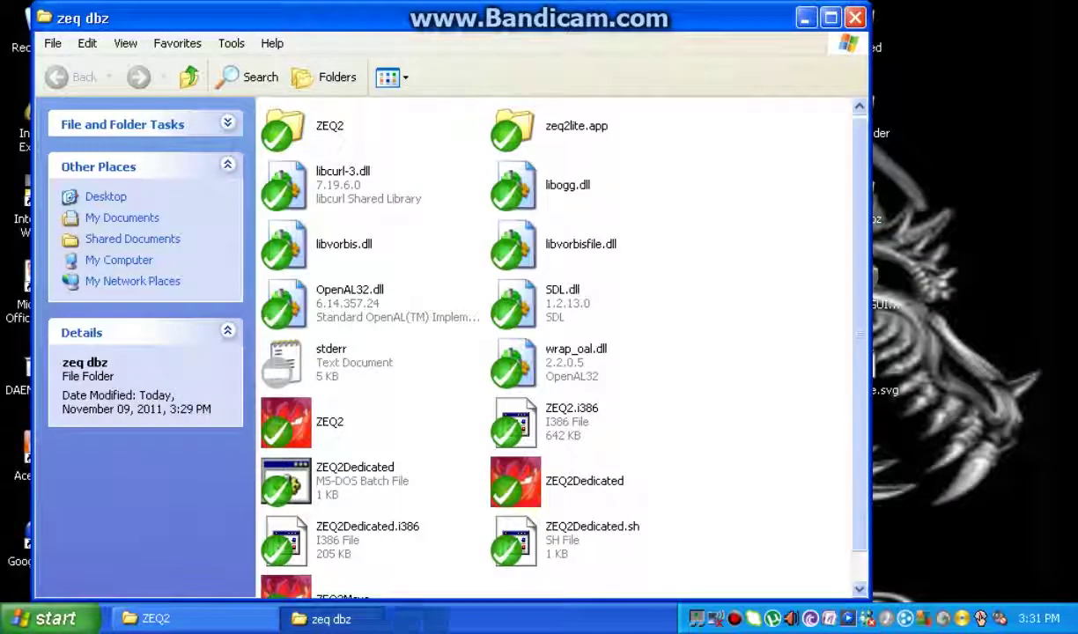
{"action": "double_click", "coordinate": [283, 130]}
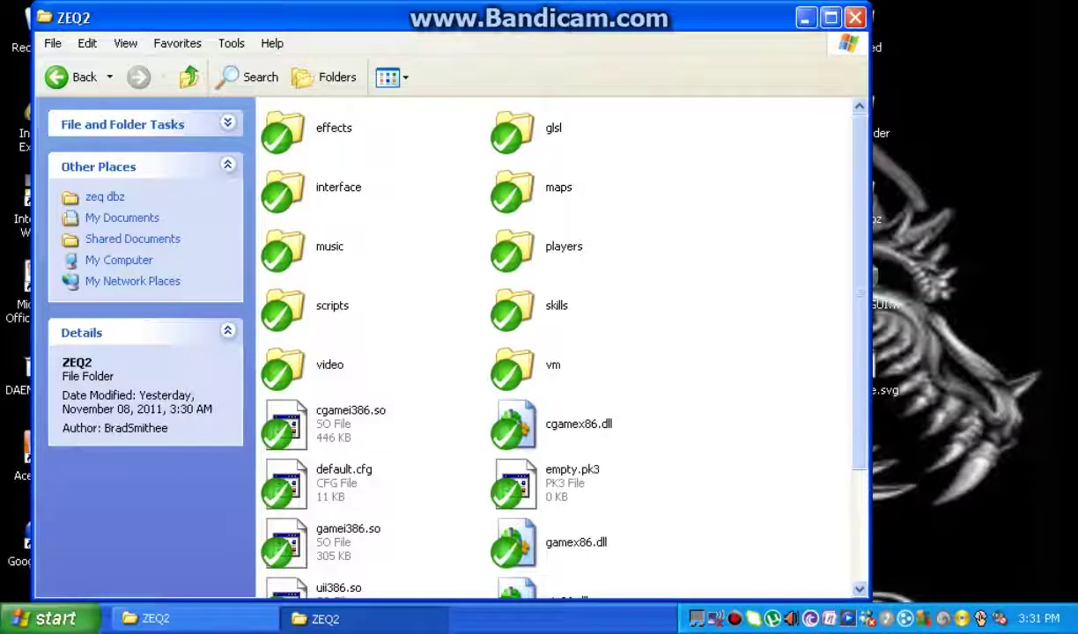
{"action": "left_click", "coordinate": [514, 248]}
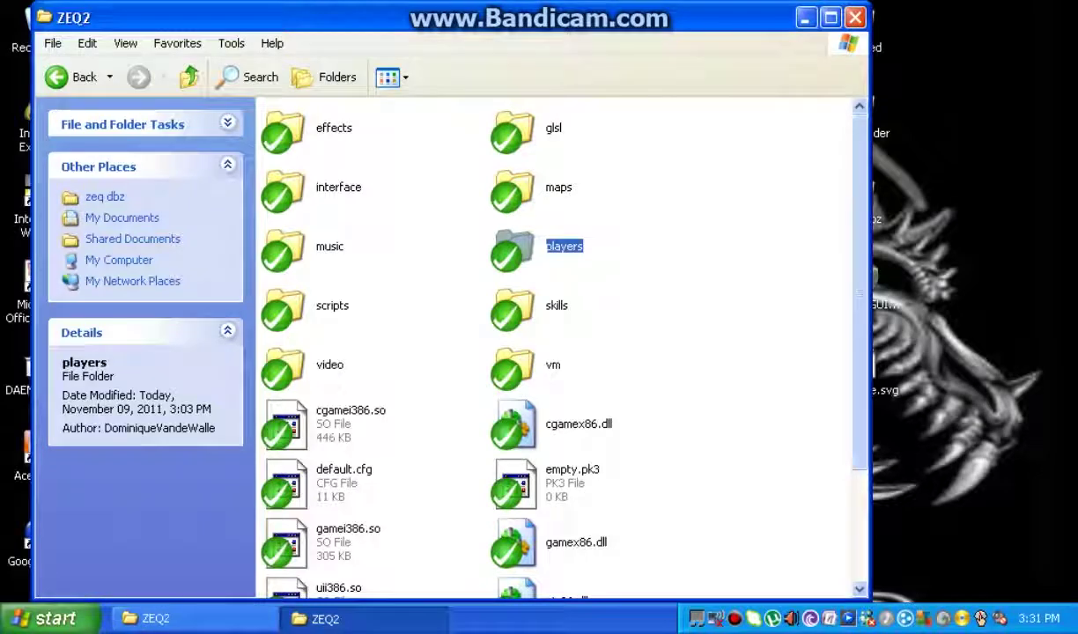
{"action": "double_click", "coordinate": [284, 308]}
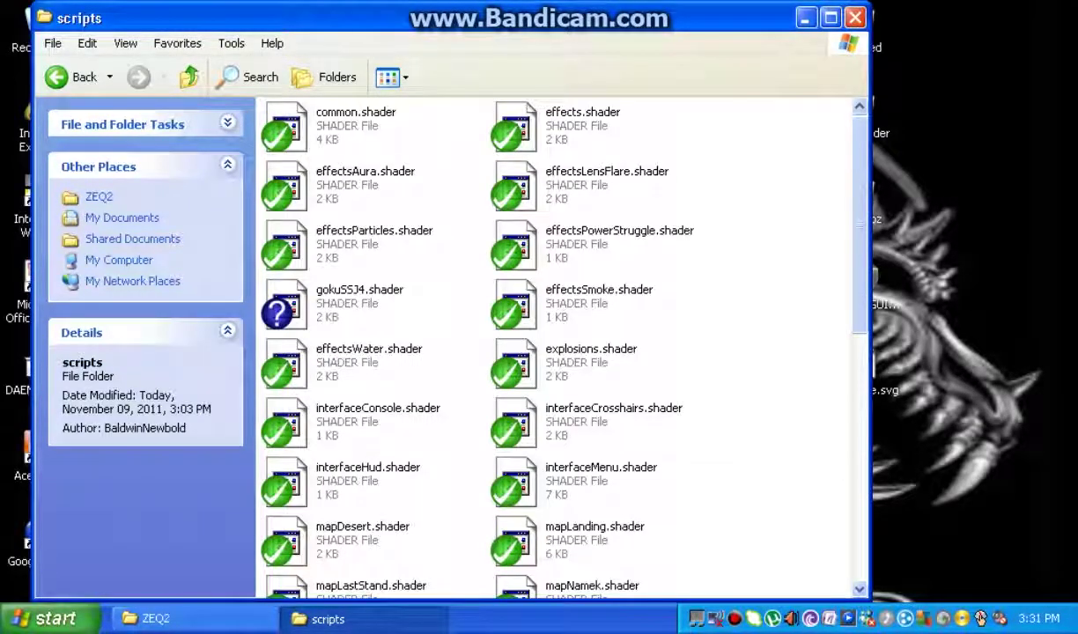
{"action": "right_click", "coordinate": [747, 272]}
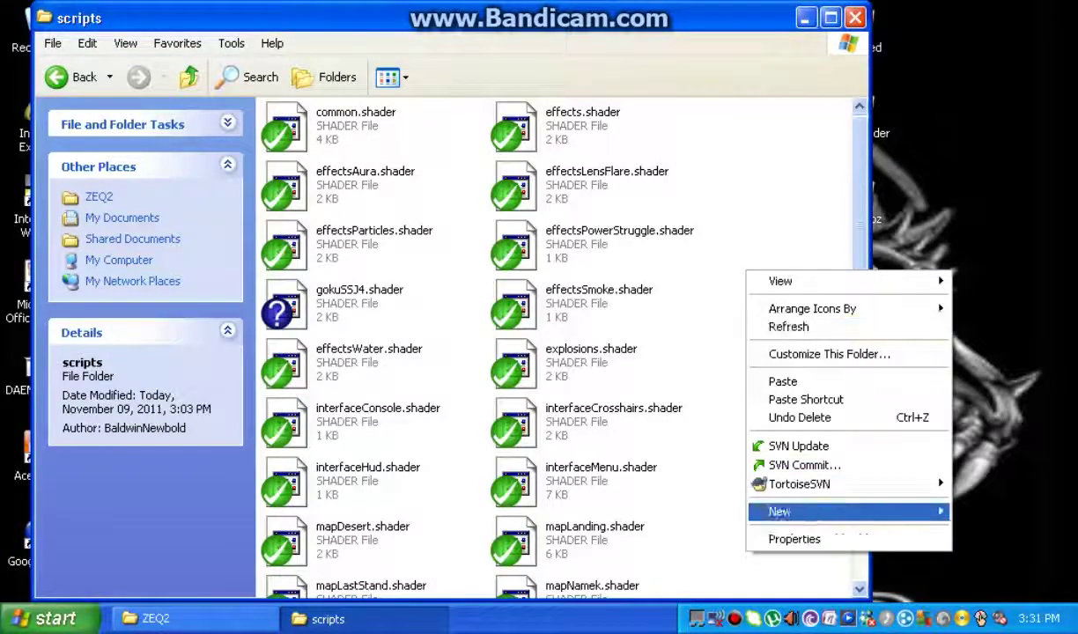
{"action": "left_click", "coordinate": [783, 382]}
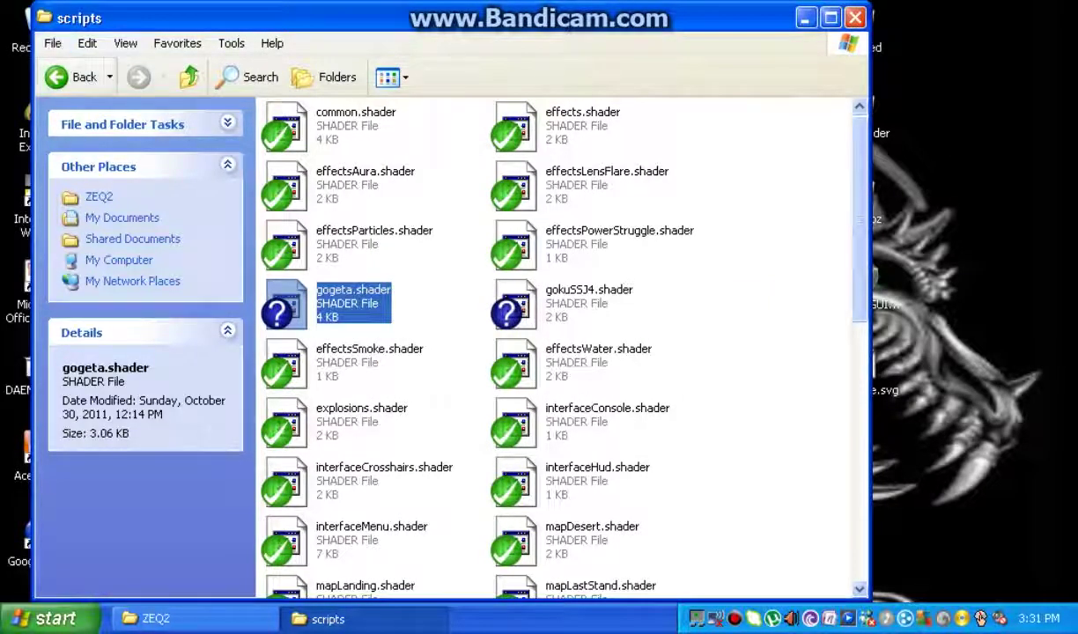
- Return to the zeq dbz folder, launch the ZEQ2 game application and close the folder window
{"action": "left_click", "coordinate": [70, 77]}
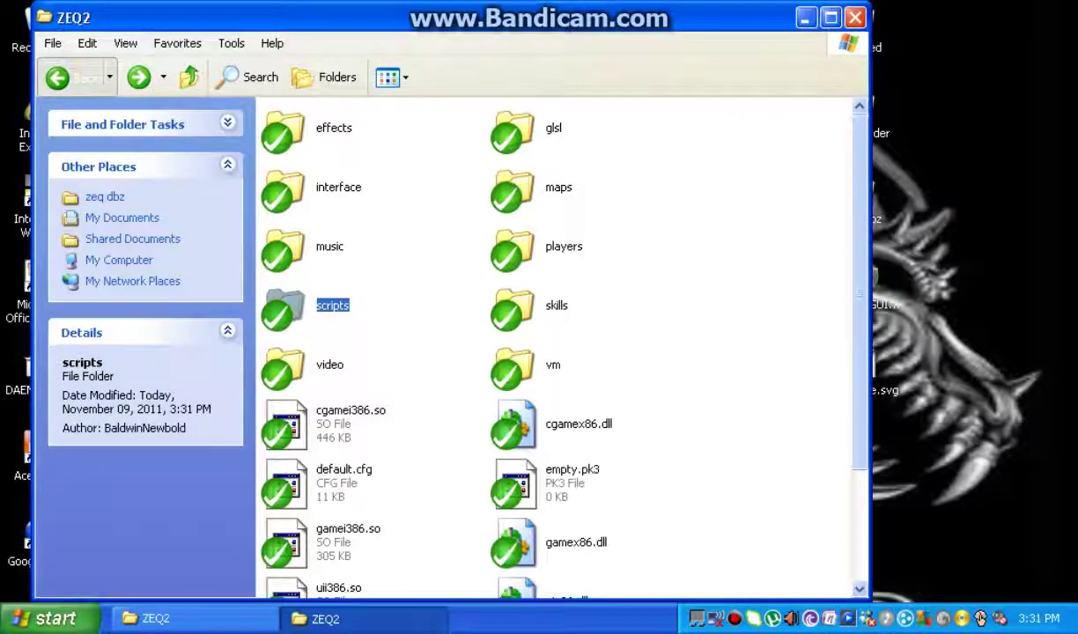
{"action": "left_click", "coordinate": [70, 76]}
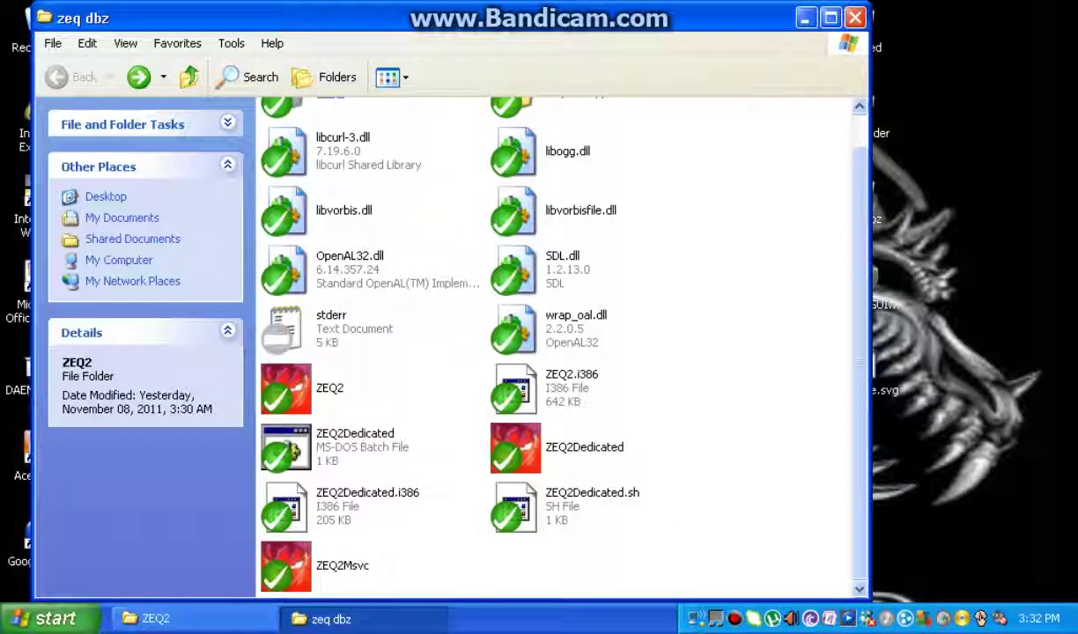
{"action": "left_click", "coordinate": [286, 387]}
{"action": "left_click", "coordinate": [855, 18]}
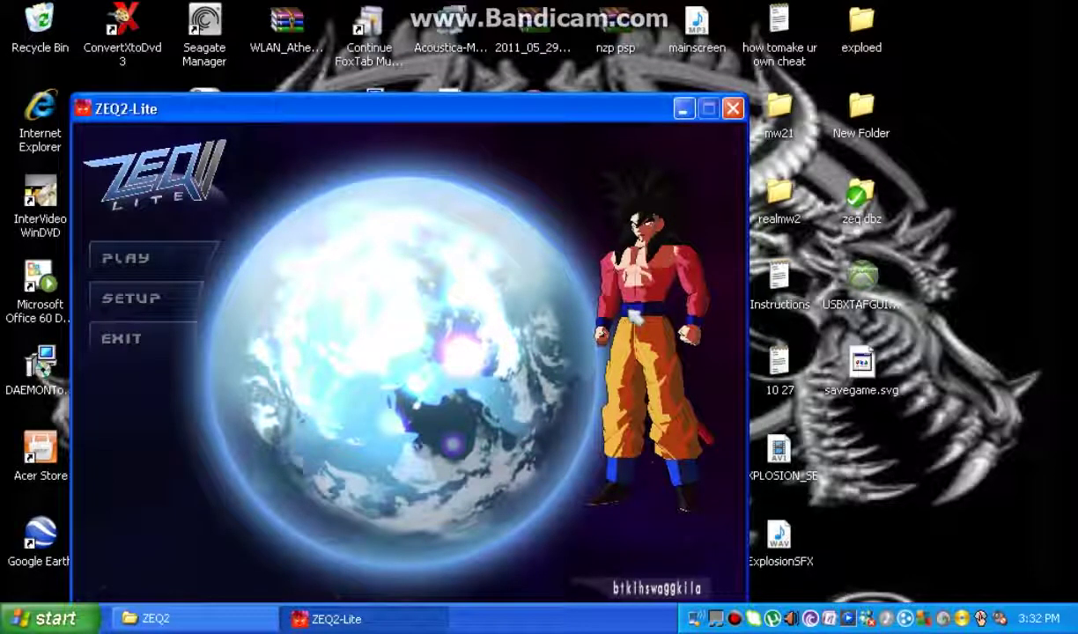
- Open the game's character selection and choose the Gogeta model with the halo
{"action": "left_click", "coordinate": [634, 316]}
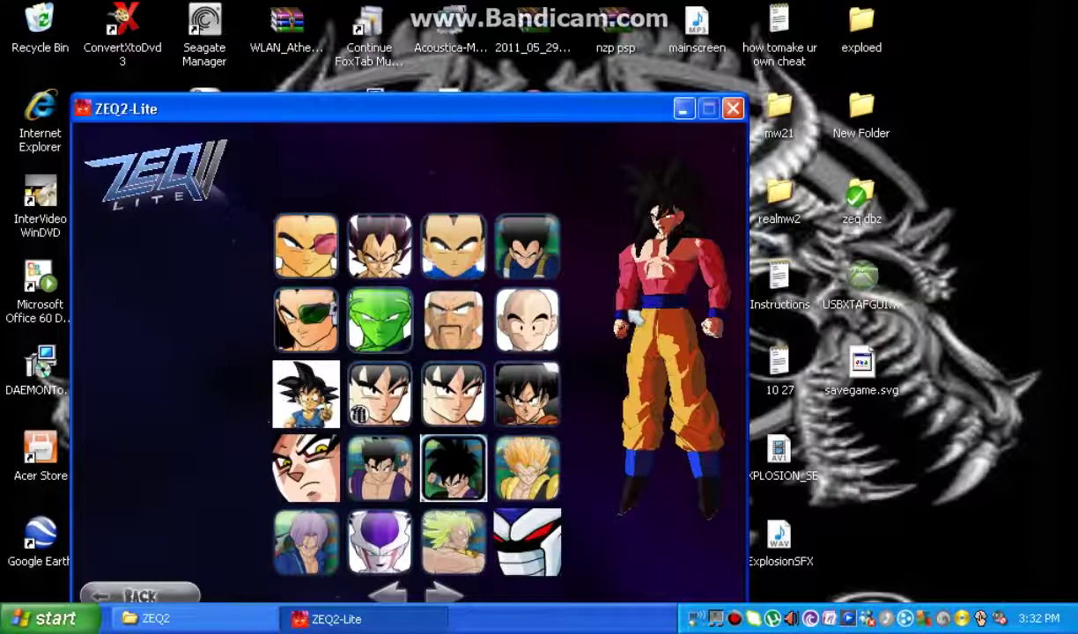
{"action": "key", "text": "super"}
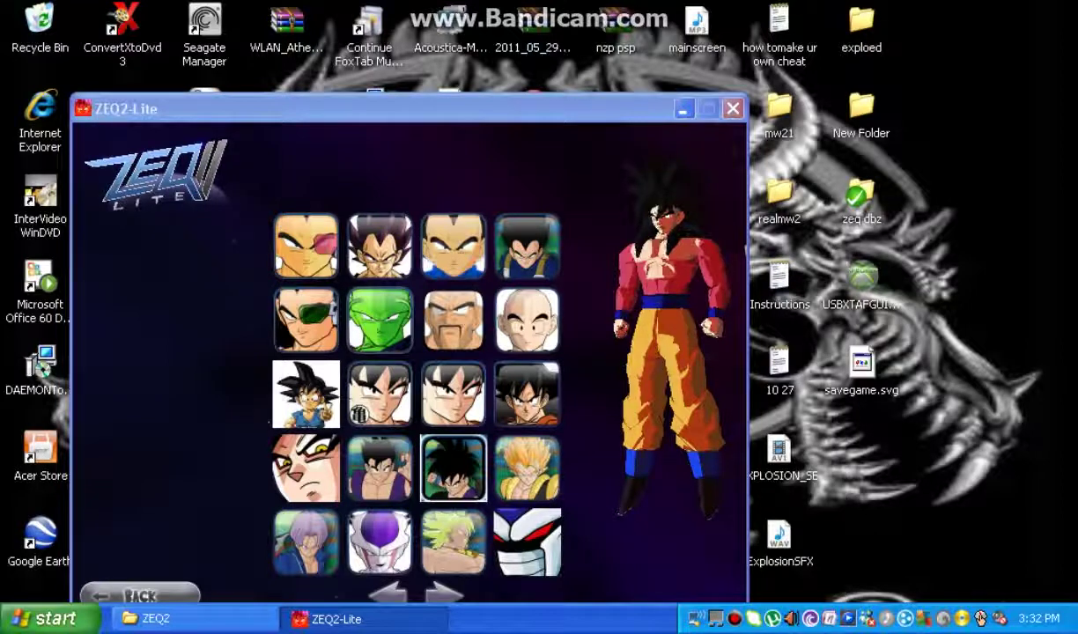
{"action": "key", "text": "alt+Tab"}
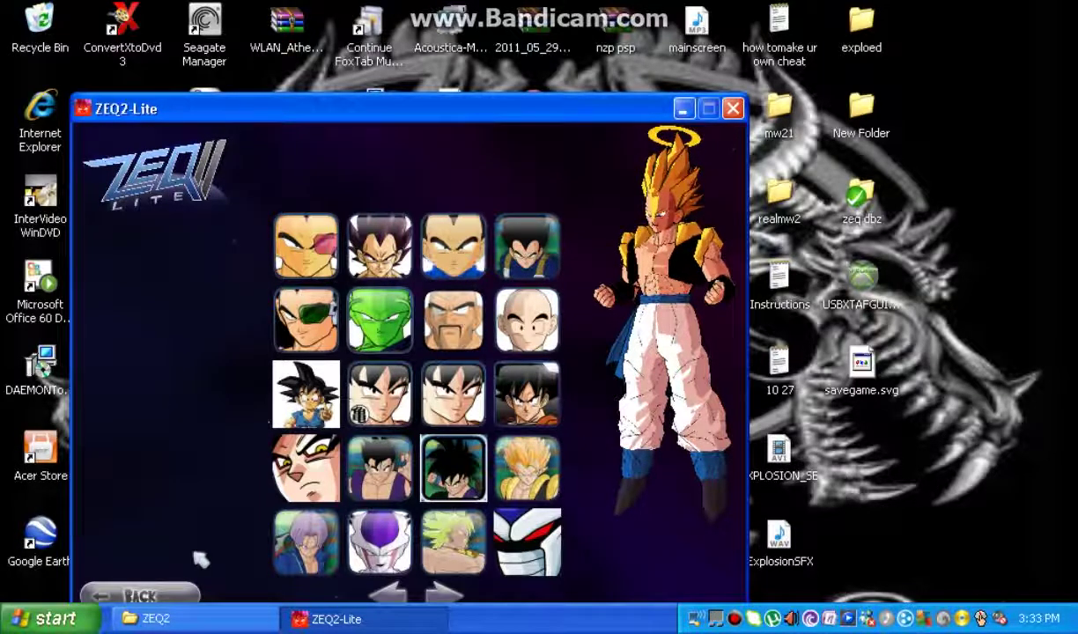
- Leave the character selection, quit ZEQ2-Lite and close the remaining ZEQ2 folder window
{"action": "left_click", "coordinate": [146, 596]}
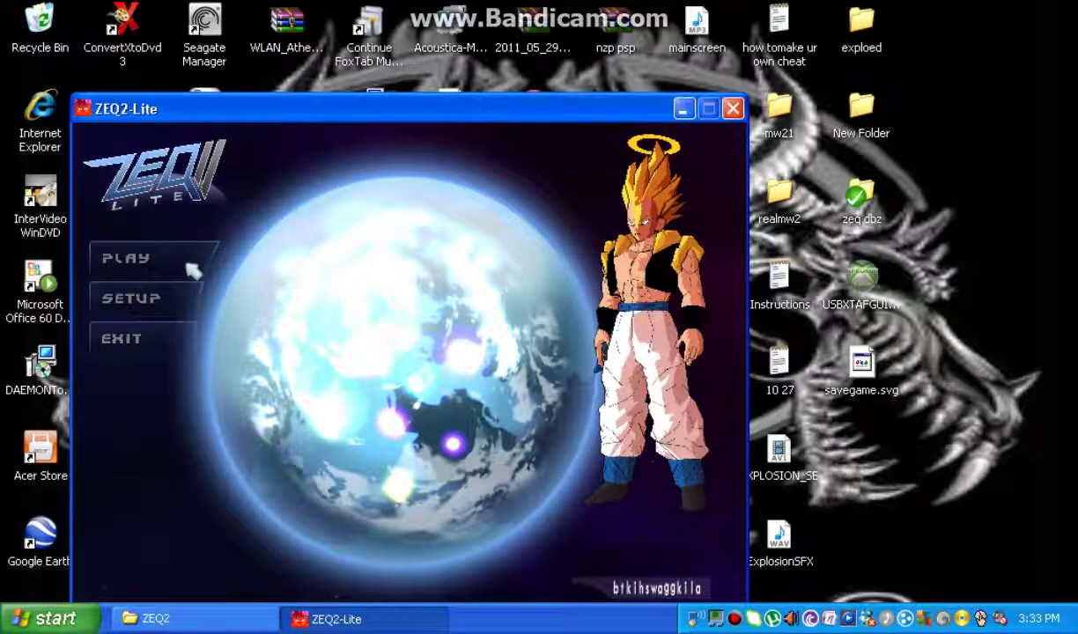
{"action": "left_click", "coordinate": [113, 344]}
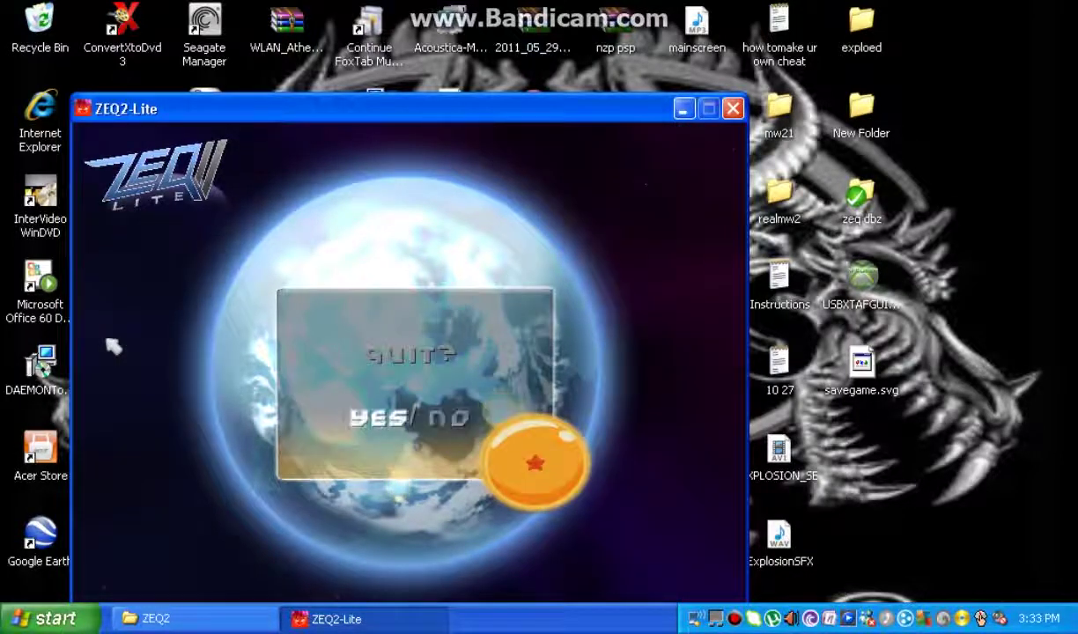
{"action": "key", "text": "Return"}
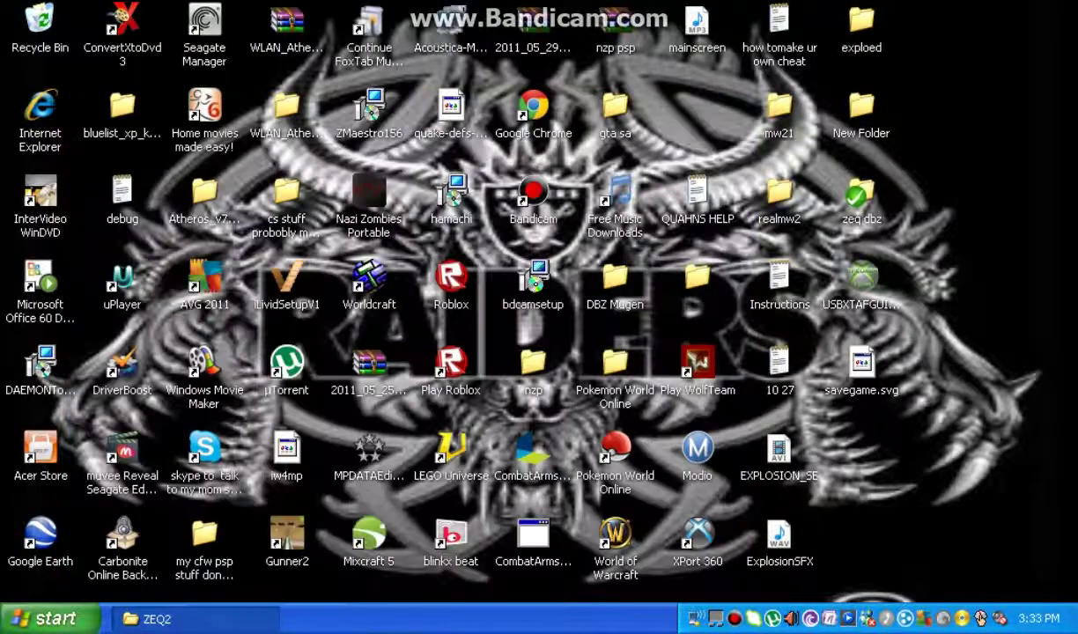
{"action": "left_click", "coordinate": [150, 618]}
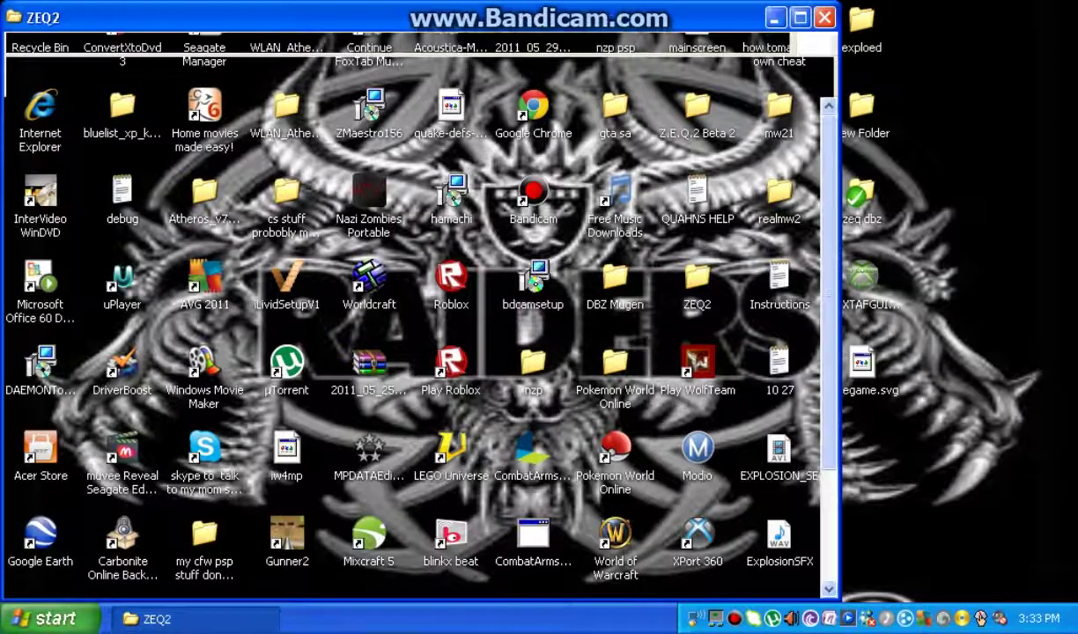
{"action": "key", "text": "alt+F4"}
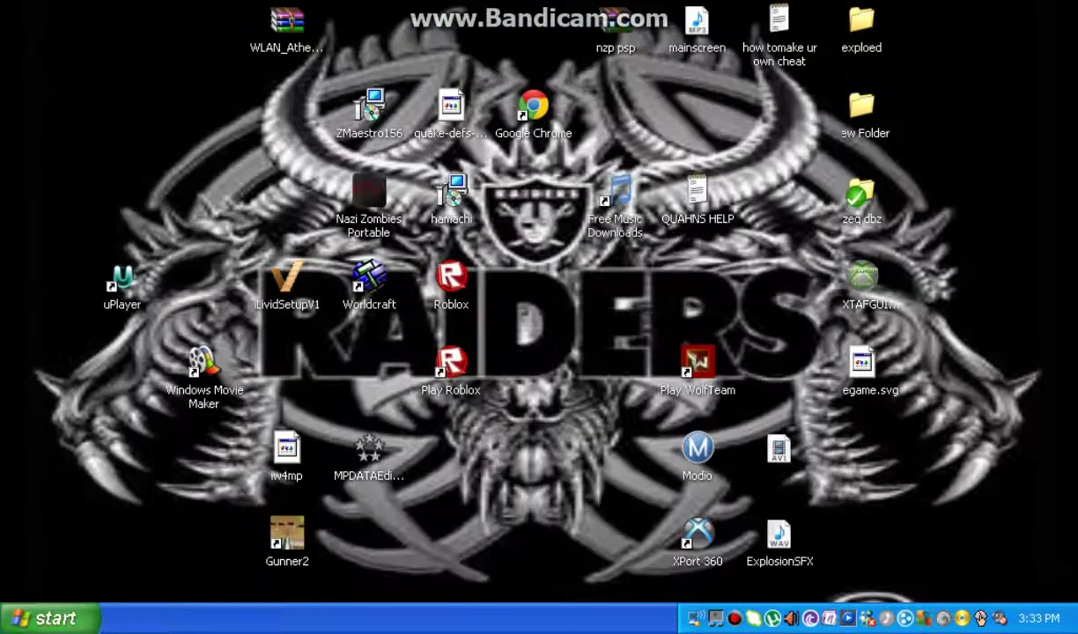